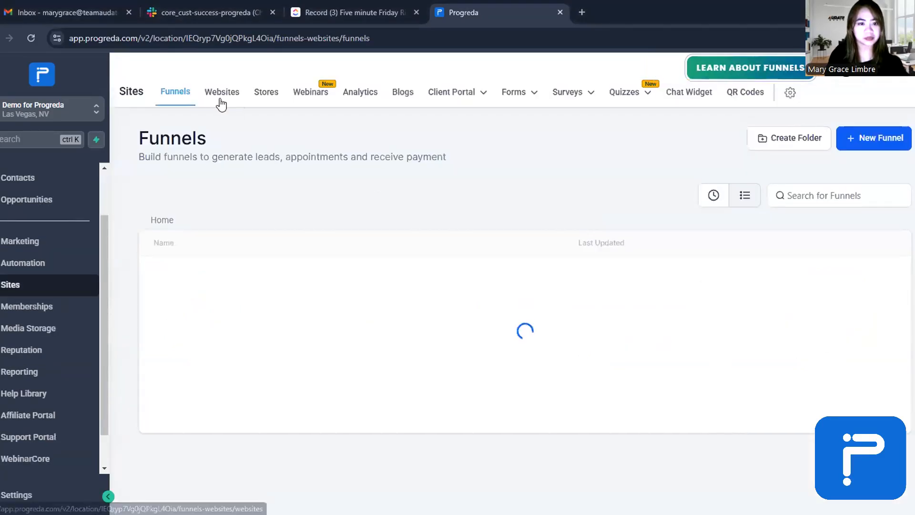
- Open the 21 Day Program Copy funnel and edit its Purchase Page - 21 Day Program step in the page builder
left_click(217, 98)
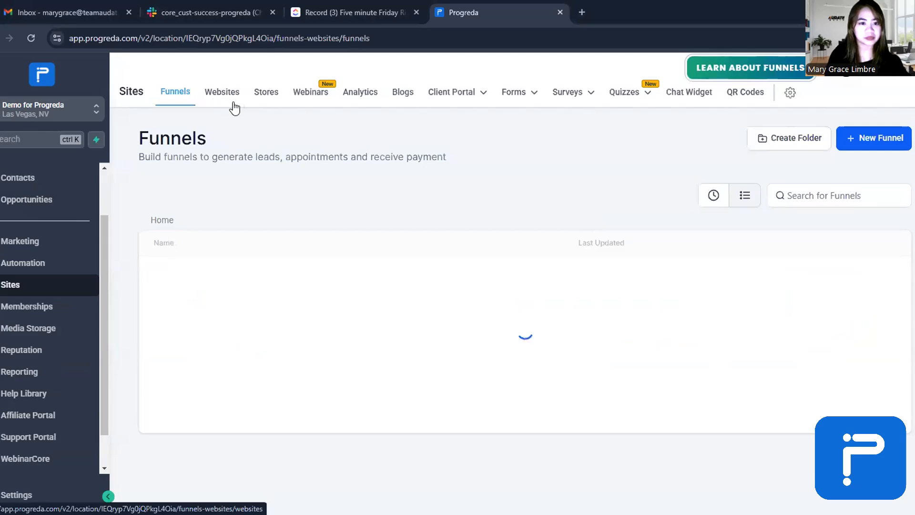
left_click(185, 101)
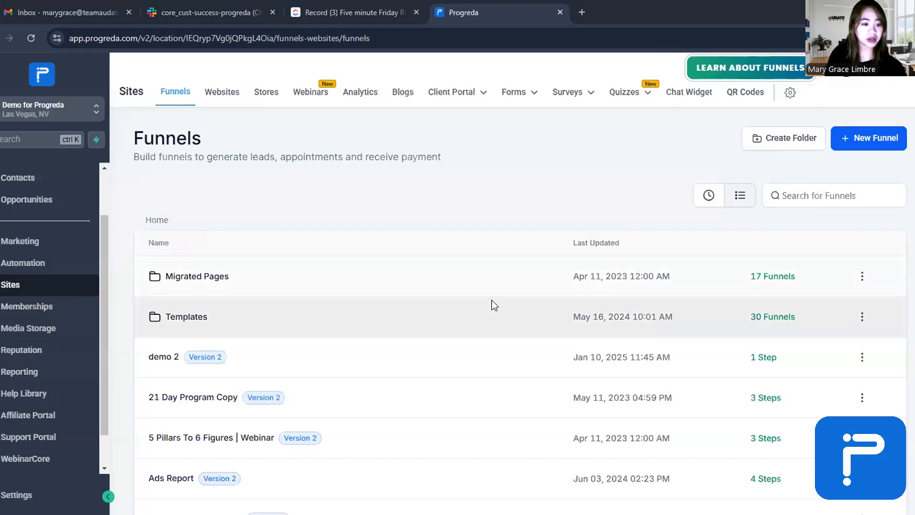
scroll(430, 161, "down", 1)
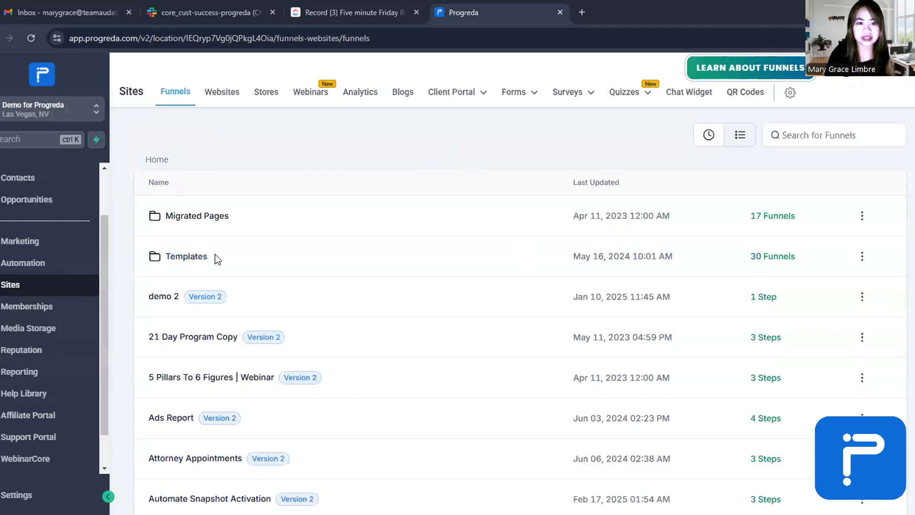
scroll(567, 174, "up", 1)
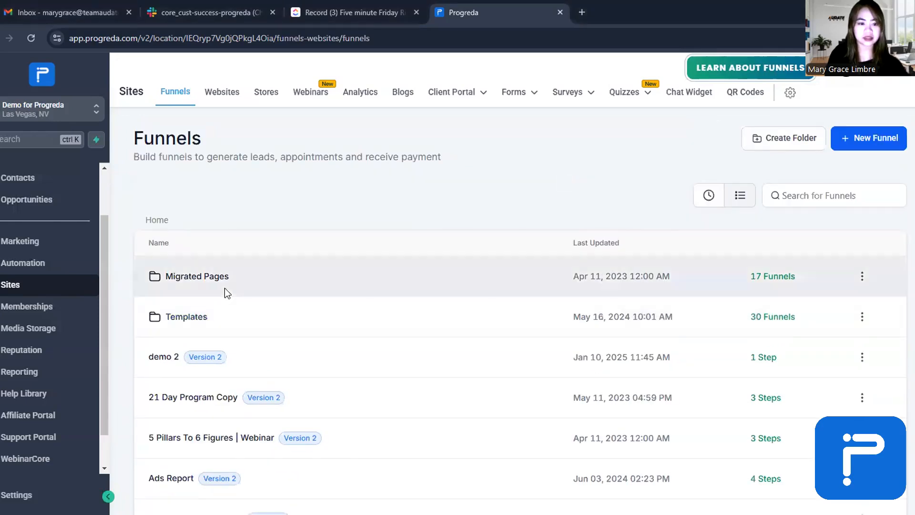
left_click_drag(270, 255, 195, 316)
scroll(207, 283, "down", 2)
left_click(204, 282)
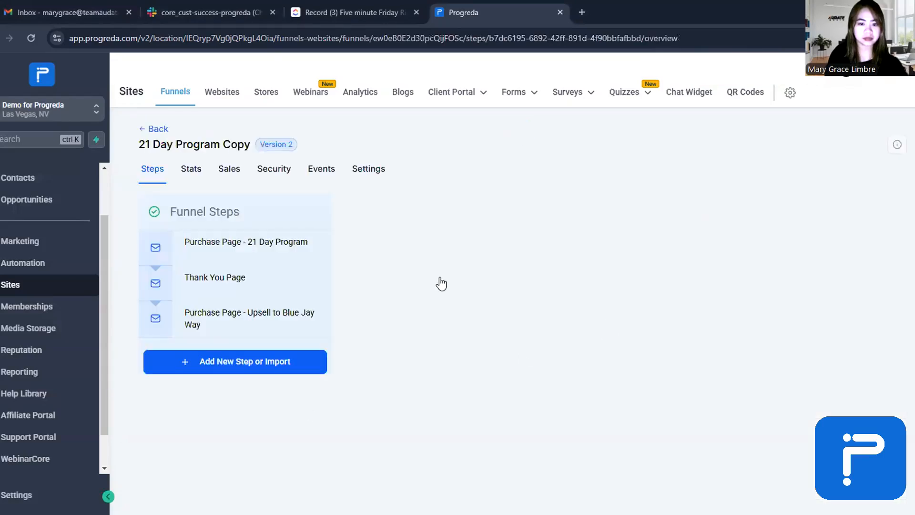
scroll(368, 410, "down", 1)
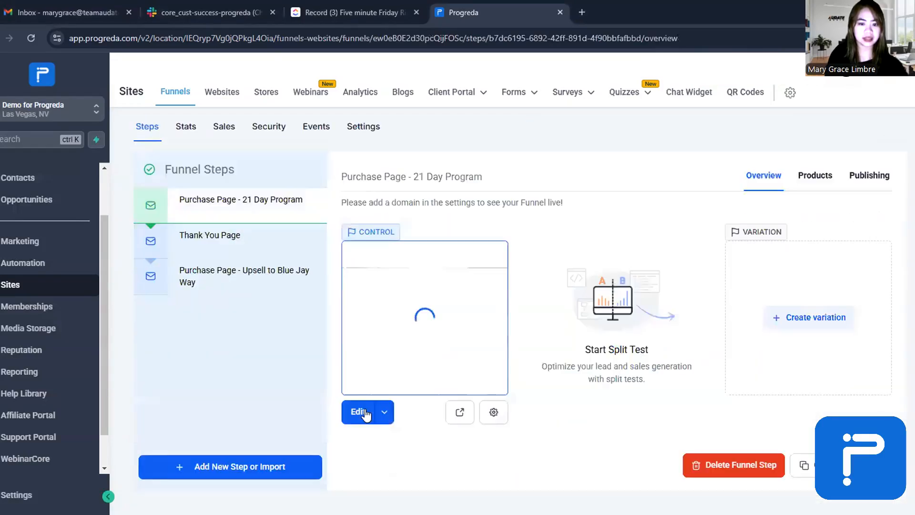
left_click(358, 412)
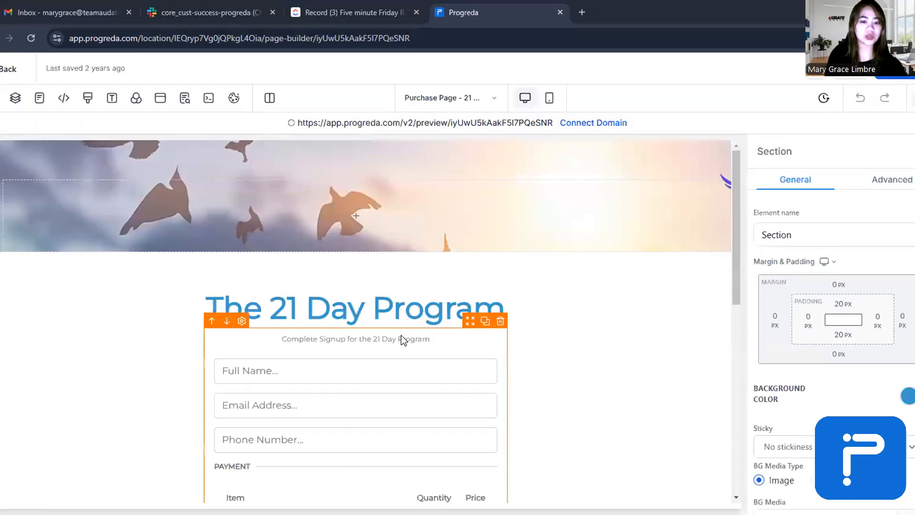
- Examine the element types that can be inserted below the footer address sub-headline
scroll(367, 387, "down", 10)
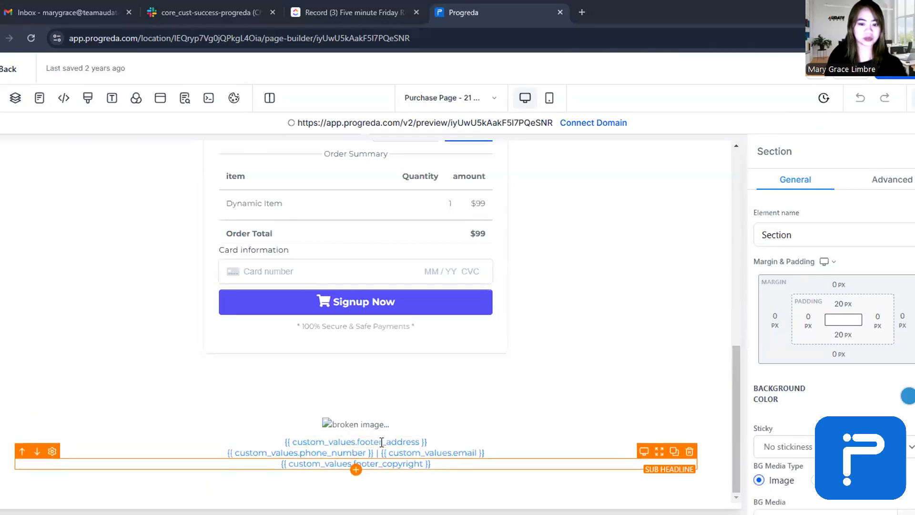
left_click(367, 445)
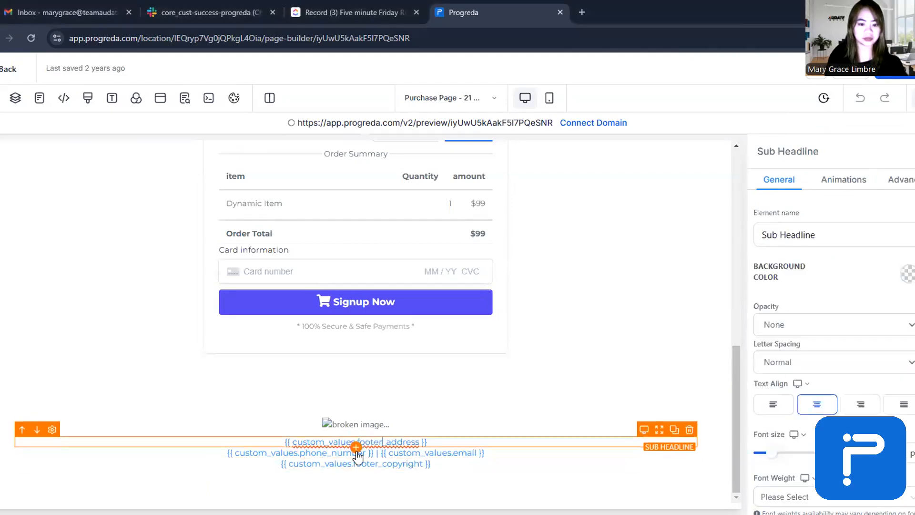
left_click(356, 448)
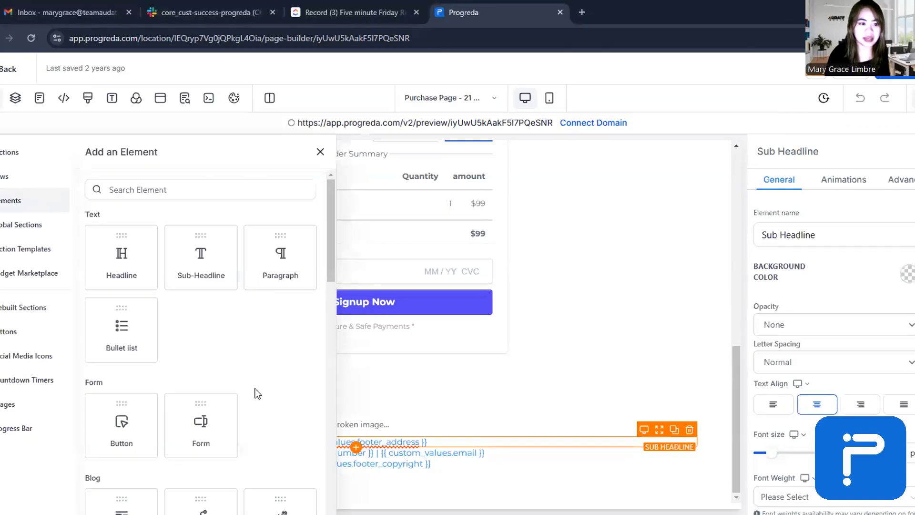
scroll(159, 380, "down", 8)
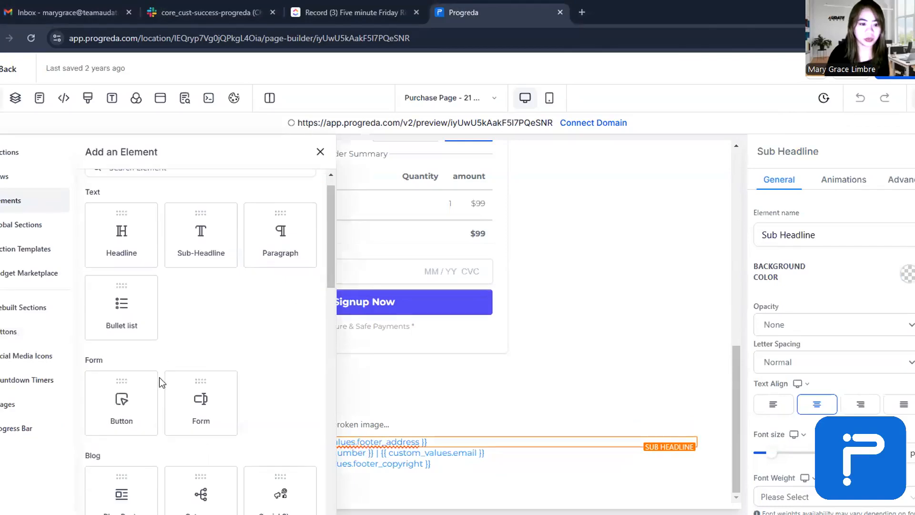
scroll(127, 379, "down", 5)
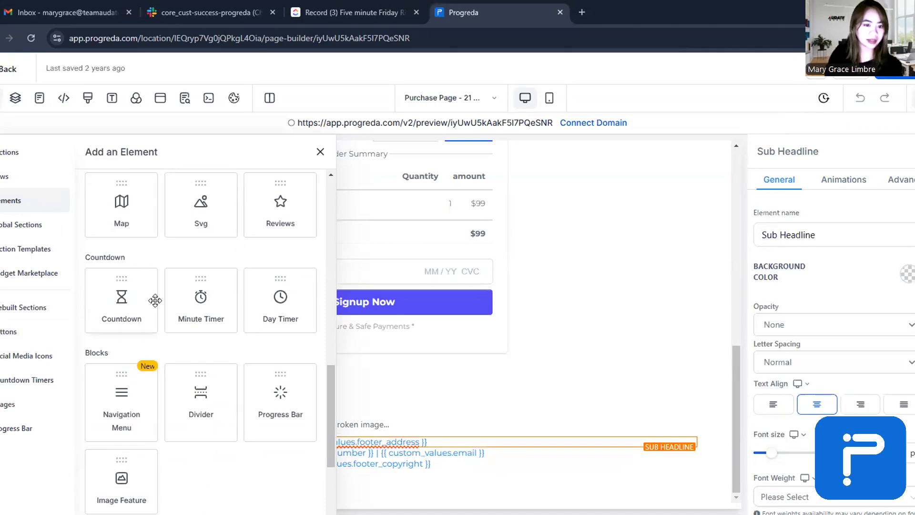
scroll(76, 312, "up", 5)
scroll(42, 290, "up", 3)
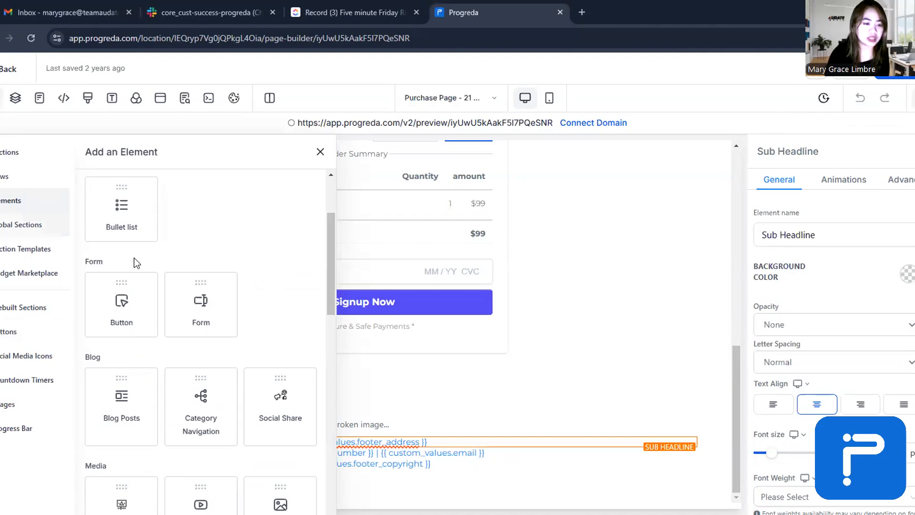
scroll(121, 261, "up", 3)
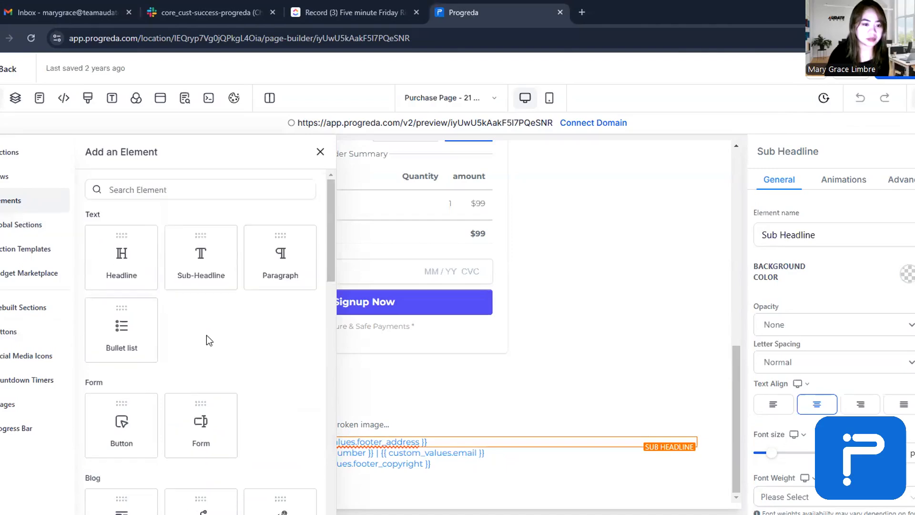
- Insert a full-width section below the page footer
left_click(12, 158)
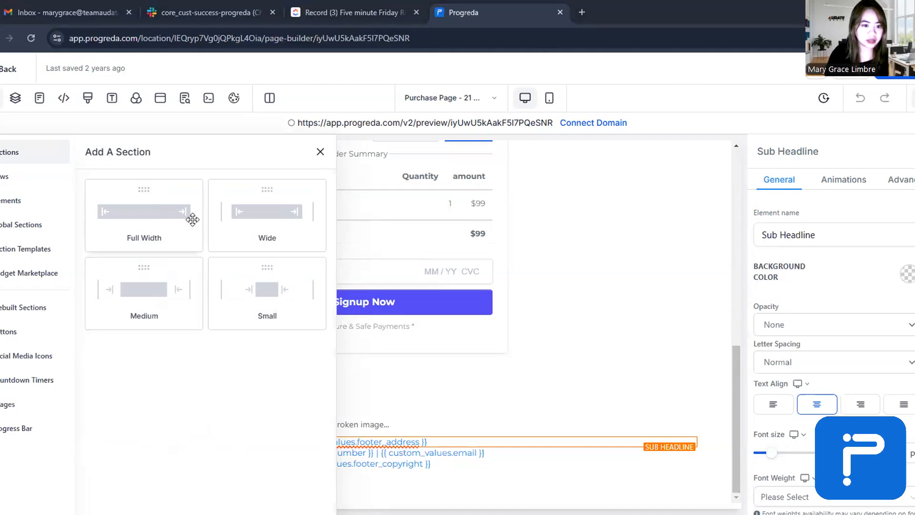
left_click(359, 434)
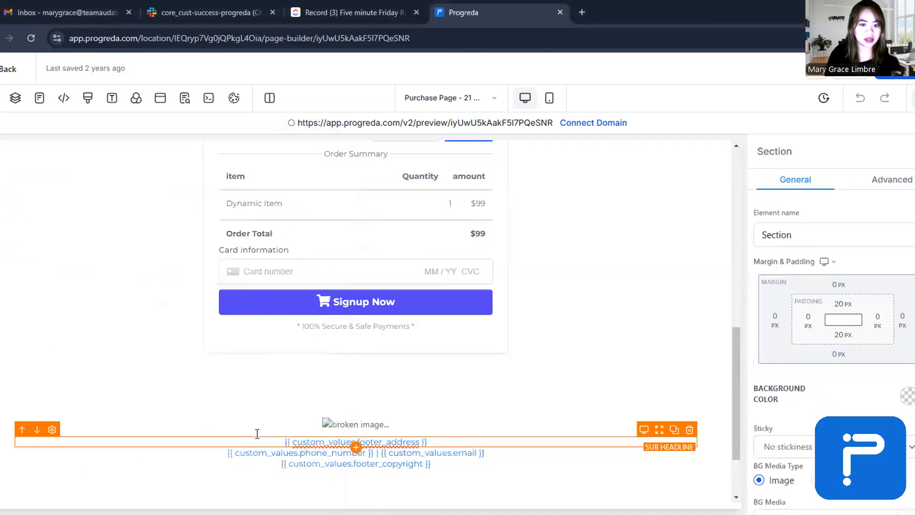
scroll(281, 381, "down", 2)
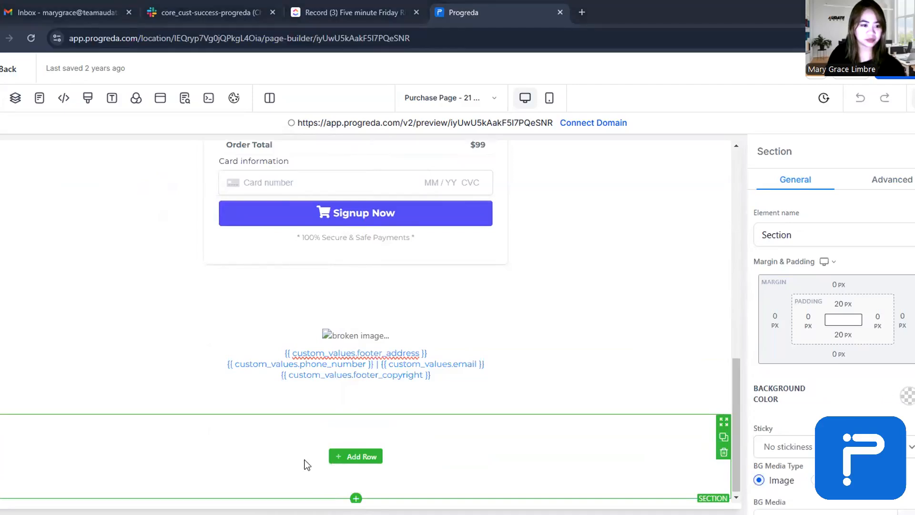
scroll(262, 446, "down", 1)
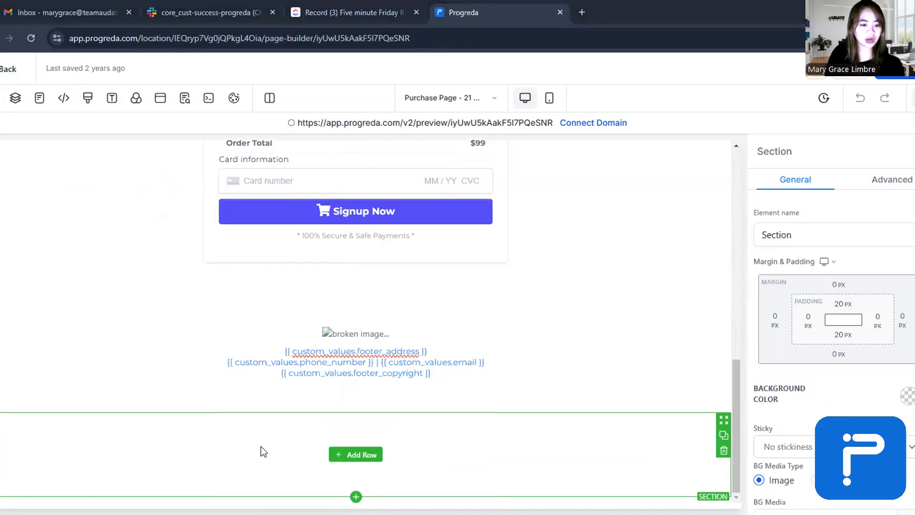
right_click(186, 444)
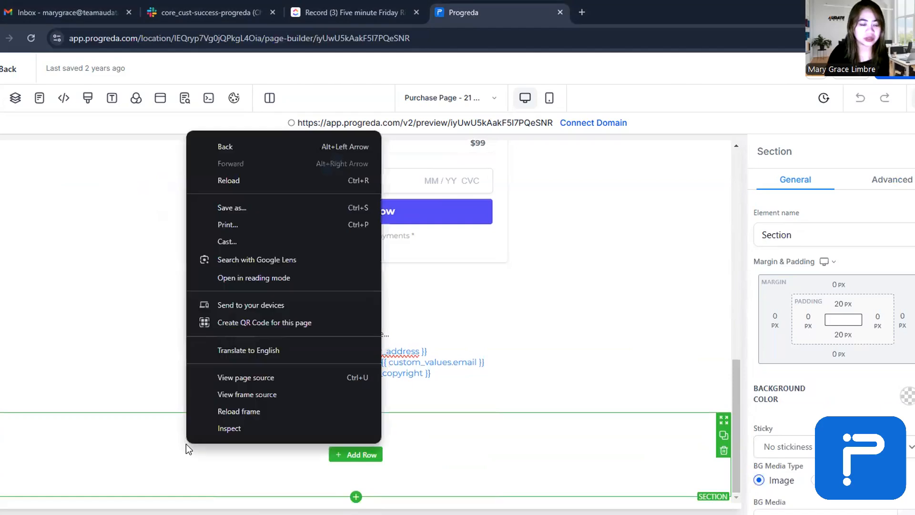
left_click(122, 169)
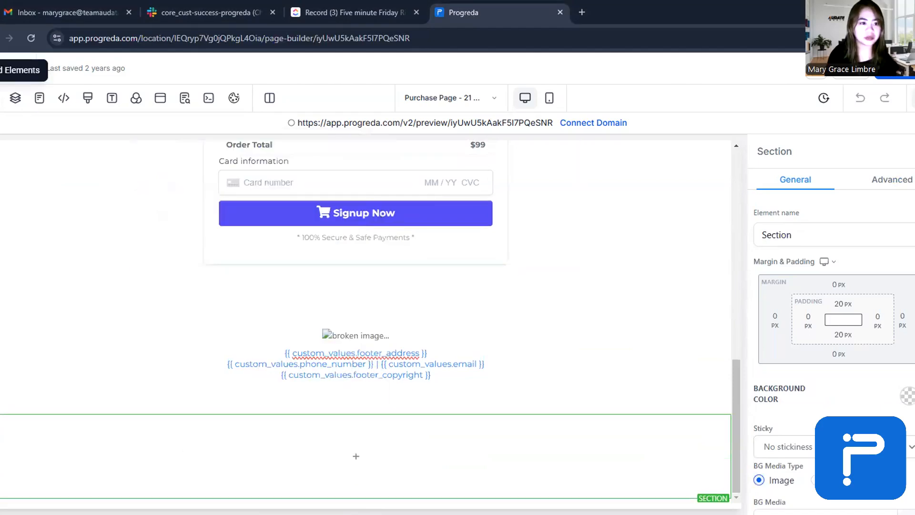
- Try red, orange, yellow and translucent dark grey as the page background color, and settle on black
left_click(1, 98)
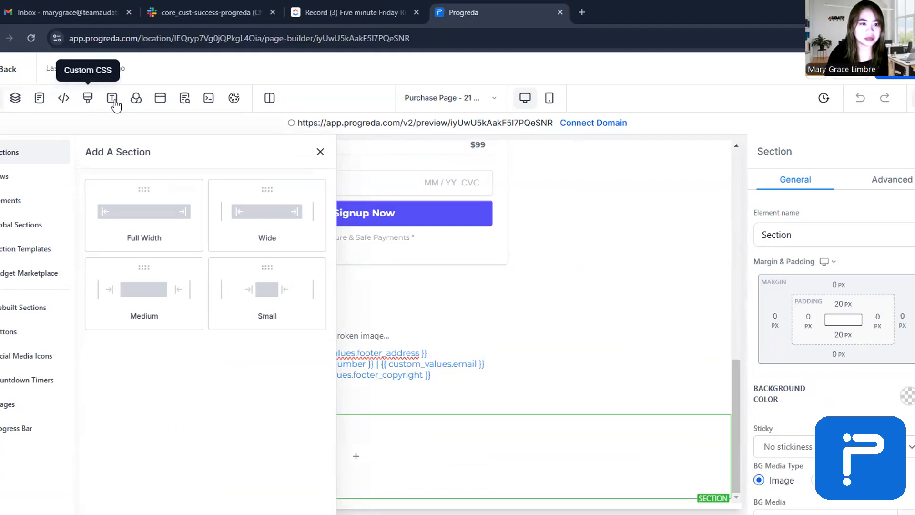
left_click(136, 99)
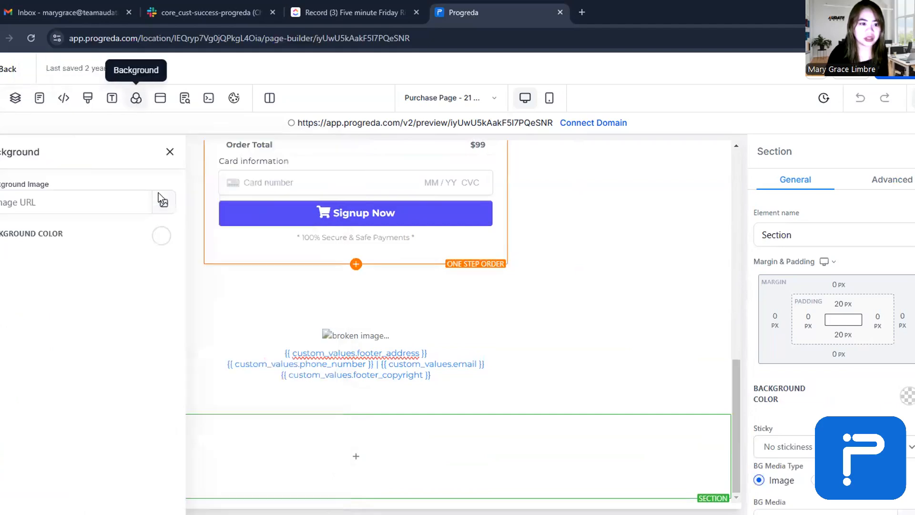
left_click(160, 237)
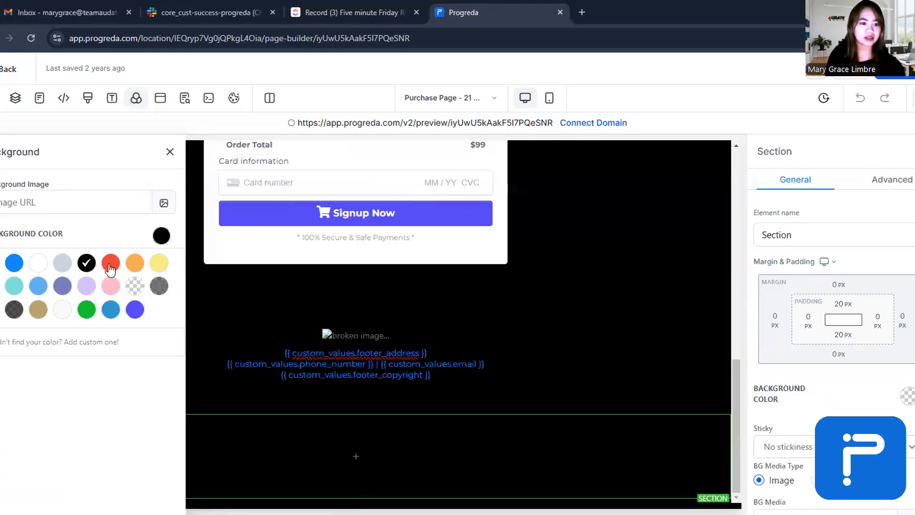
left_click(109, 267)
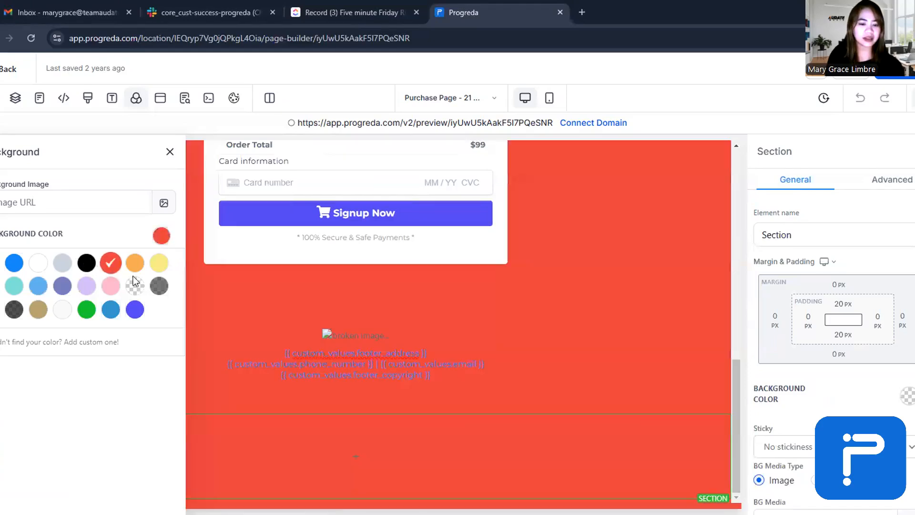
left_click(136, 265)
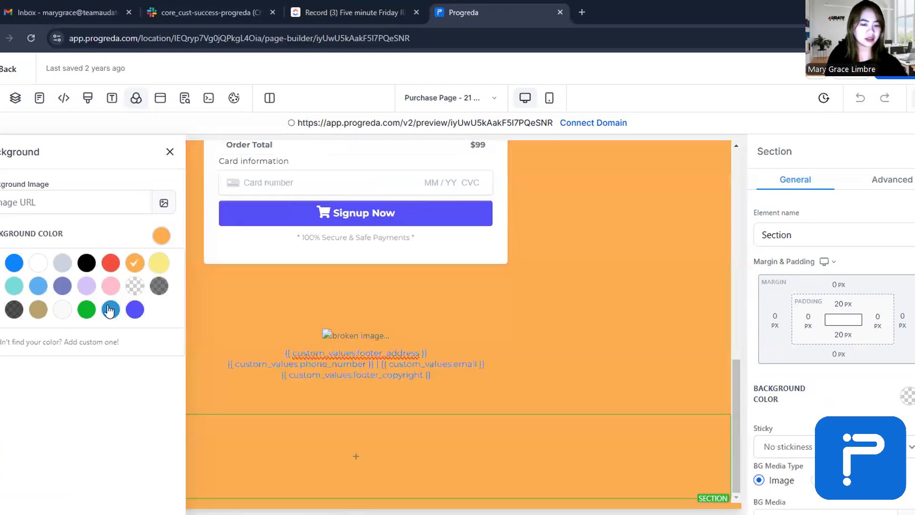
left_click(159, 262)
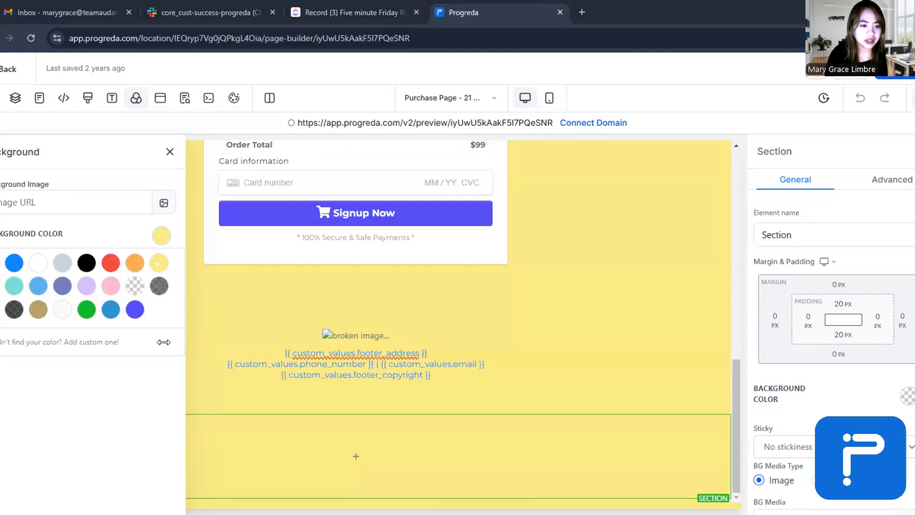
left_click(89, 270)
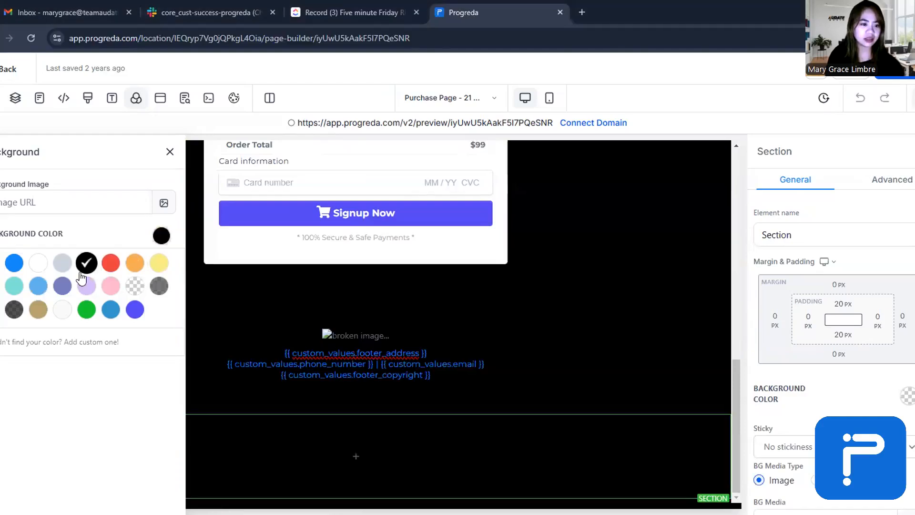
left_click(18, 311)
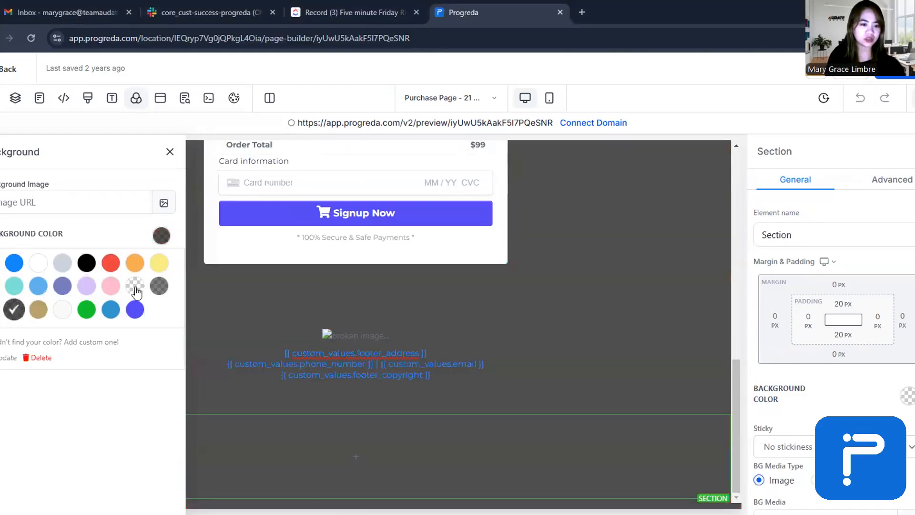
left_click(86, 263)
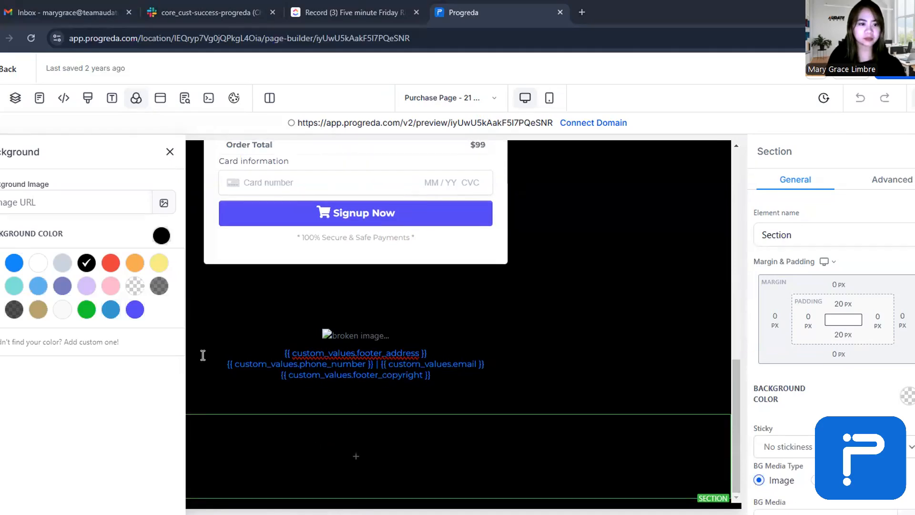
- Examine the widget marketplace and the full range of page elements, from text and media to blocks and social icons
left_click(2, 97)
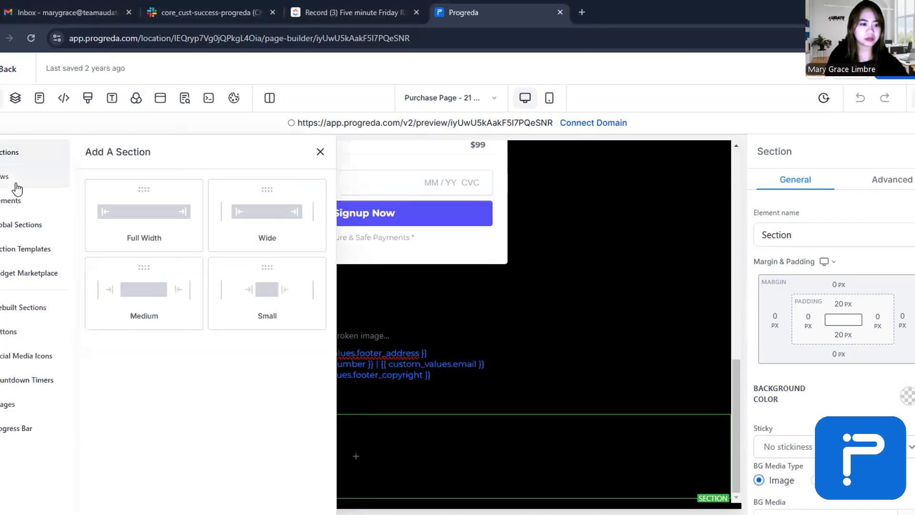
left_click(19, 271)
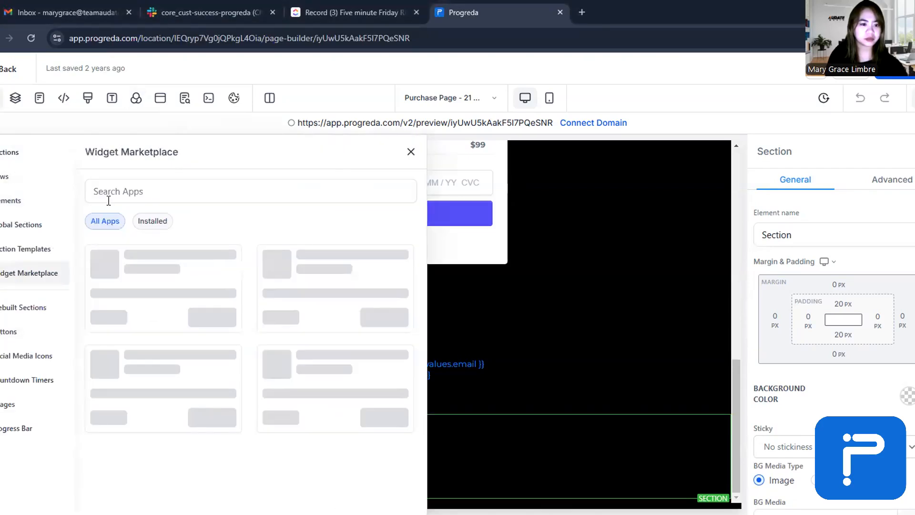
left_click(20, 202)
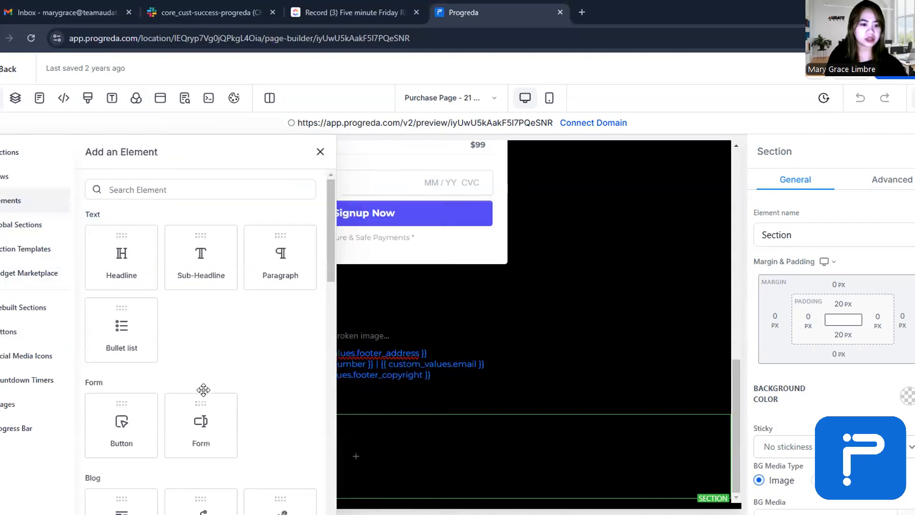
scroll(215, 394, "down", 5)
scroll(217, 399, "down", 5)
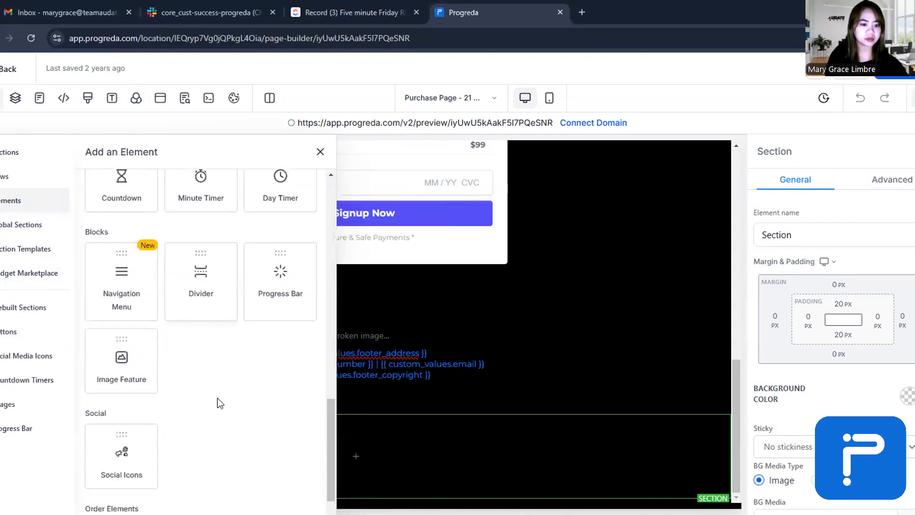
scroll(255, 394, "down", 2)
scroll(254, 387, "up", 5)
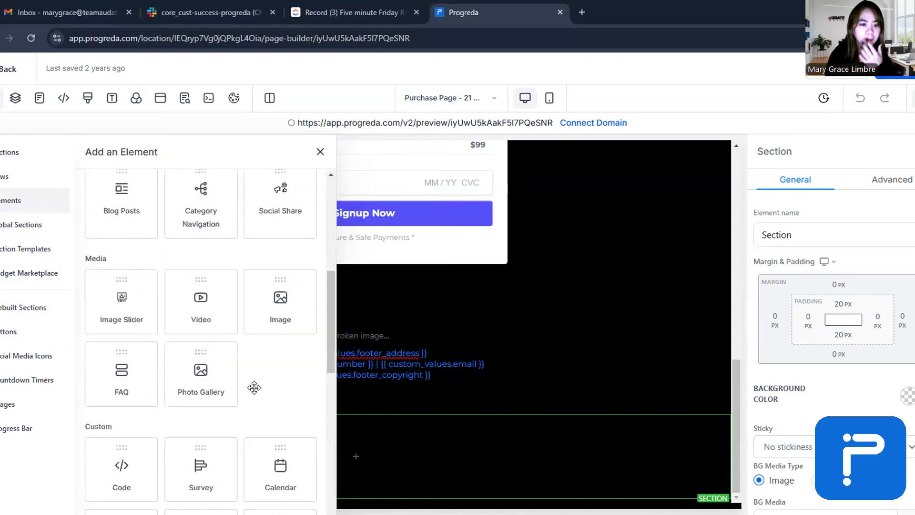
scroll(254, 387, "up", 5)
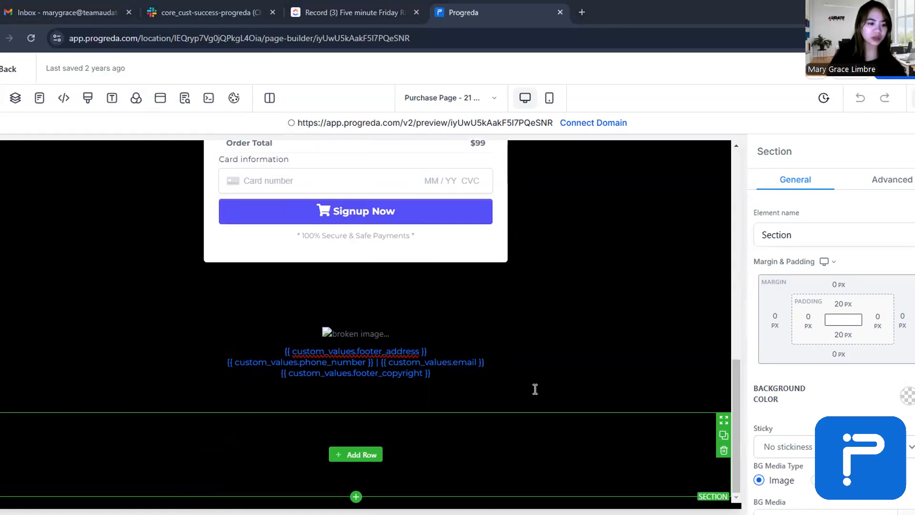
- Review the purchase page on its black background, from the header image and order form to the footer and the empty section below it
scroll(394, 416, "up", 2)
scroll(441, 414, "up", 1)
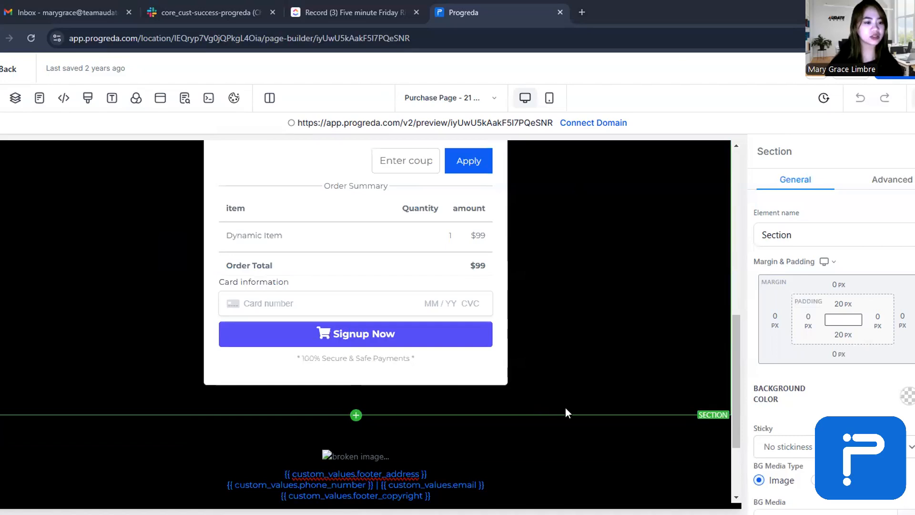
left_click(356, 414)
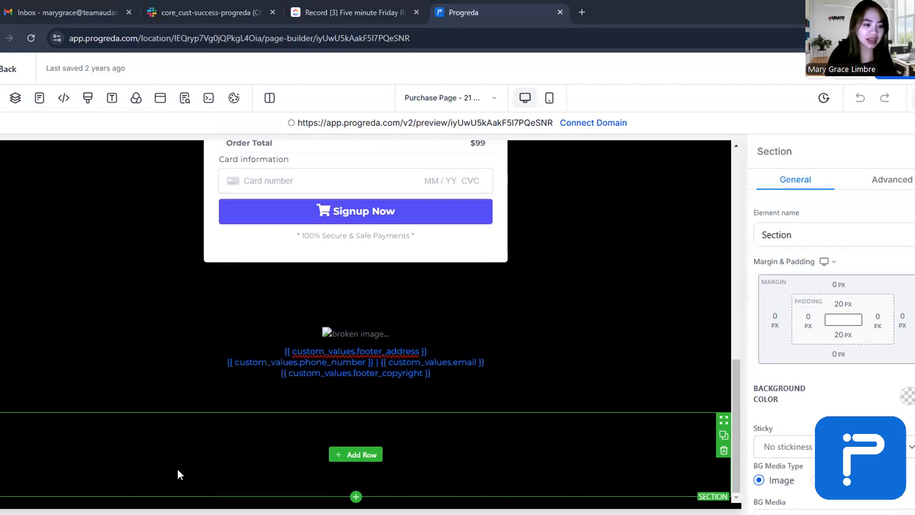
scroll(421, 441, "up", 1)
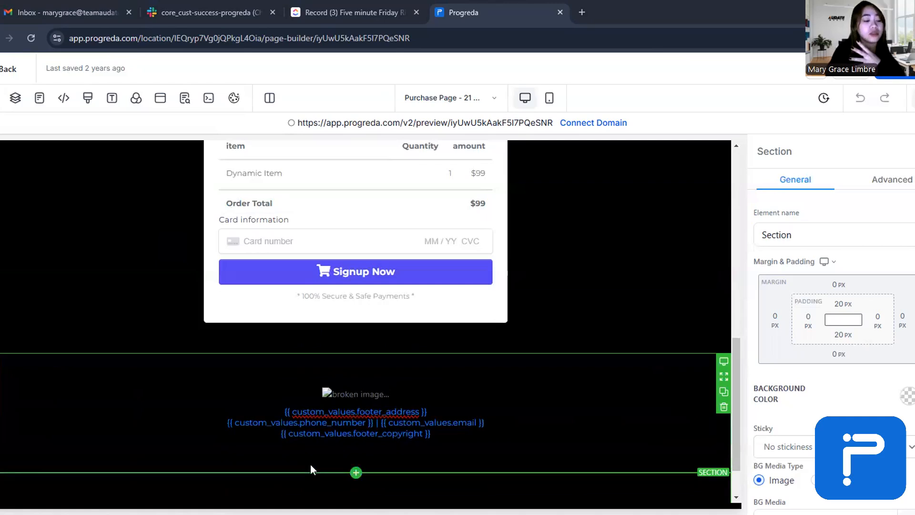
scroll(366, 439, "down", 1)
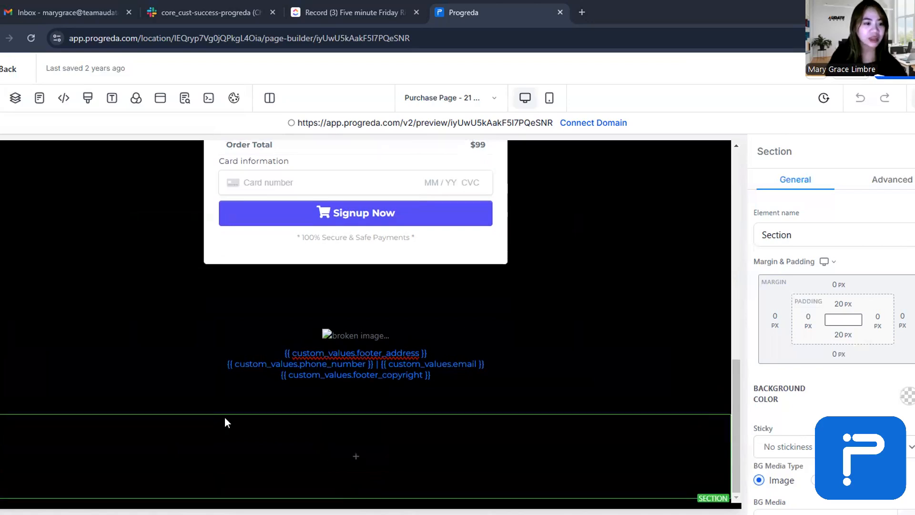
scroll(303, 431, "down", 1)
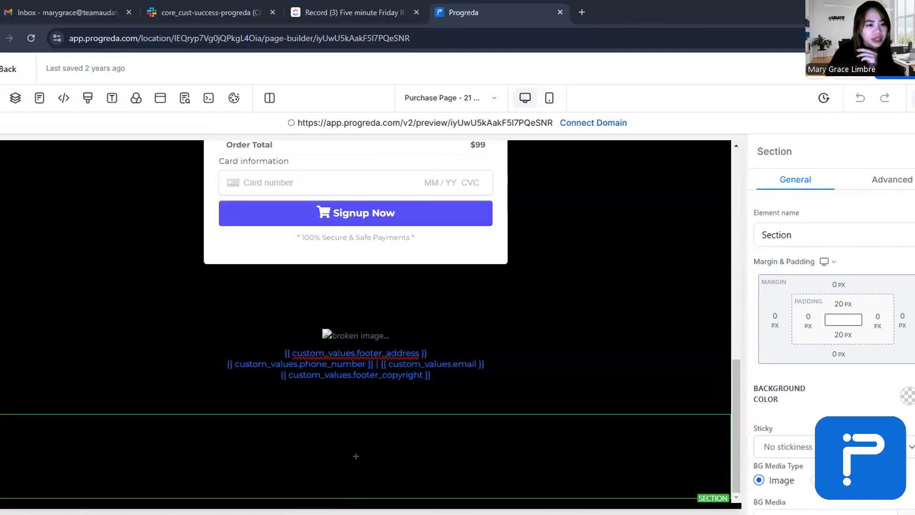
scroll(326, 396, "up", 4)
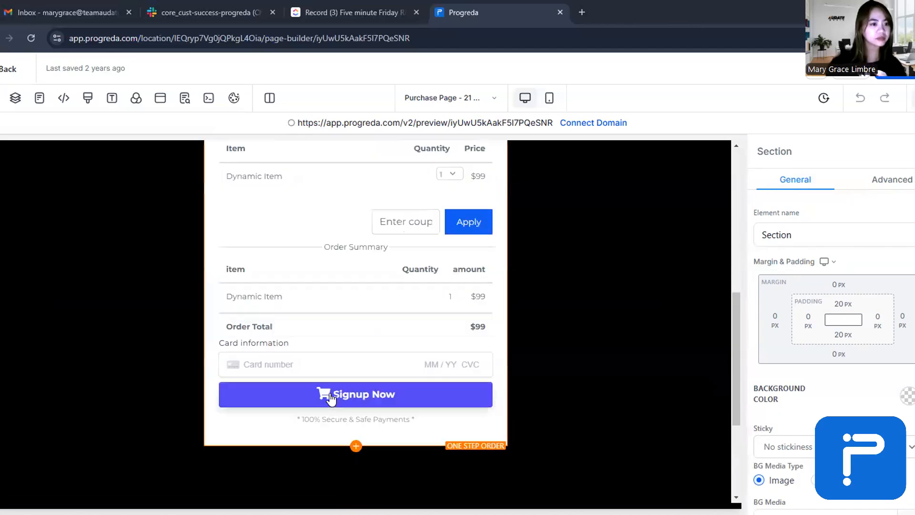
scroll(328, 394, "up", 6)
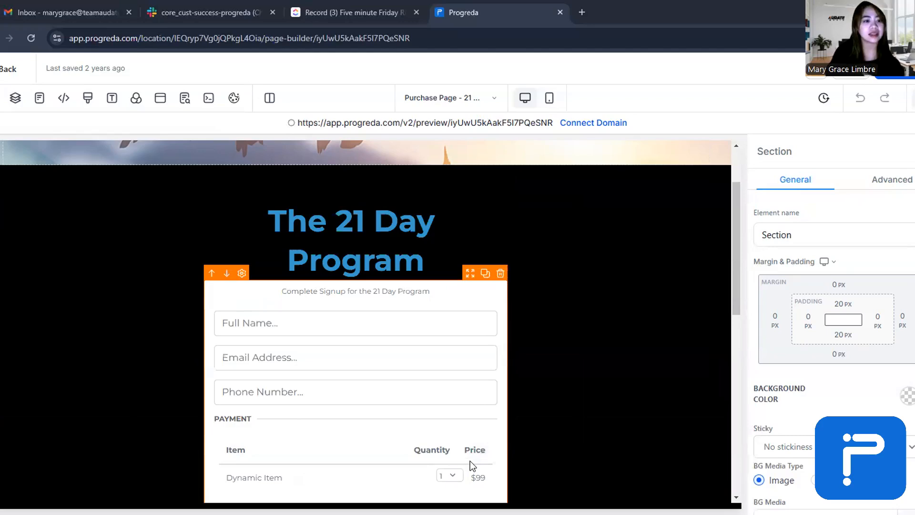
scroll(215, 414, "down", 1)
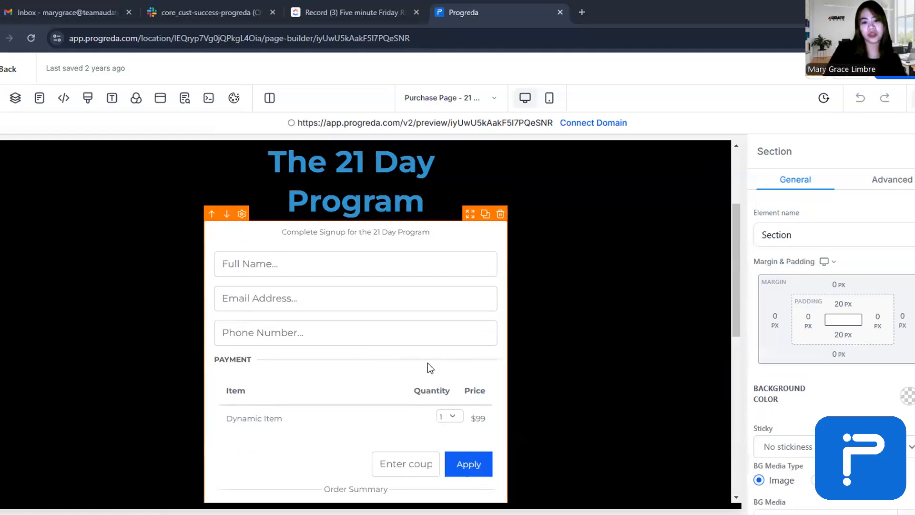
scroll(422, 365, "up", 3)
scroll(429, 375, "down", 10)
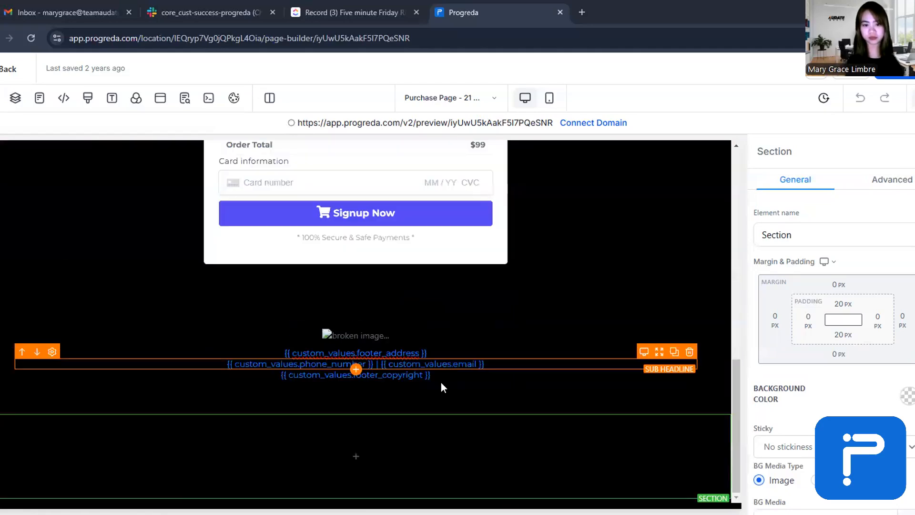
scroll(445, 376, "up", 10)
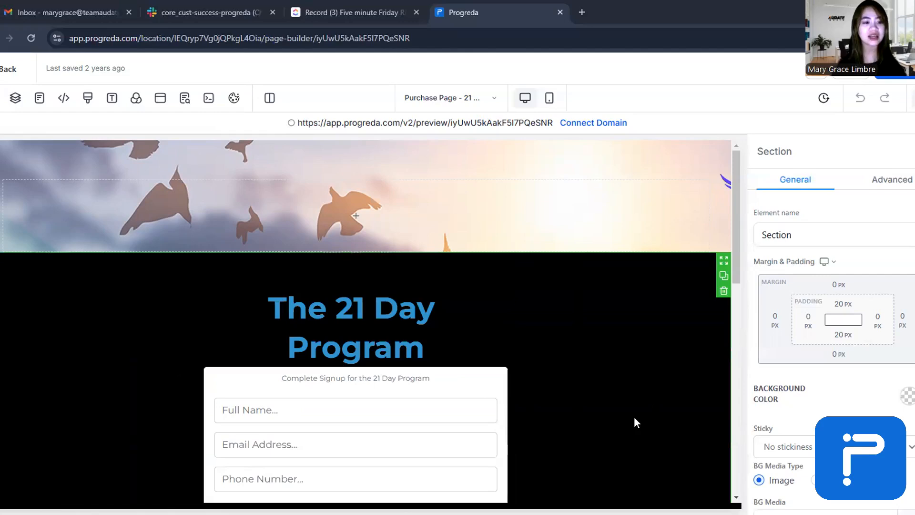
scroll(609, 394, "down", 2)
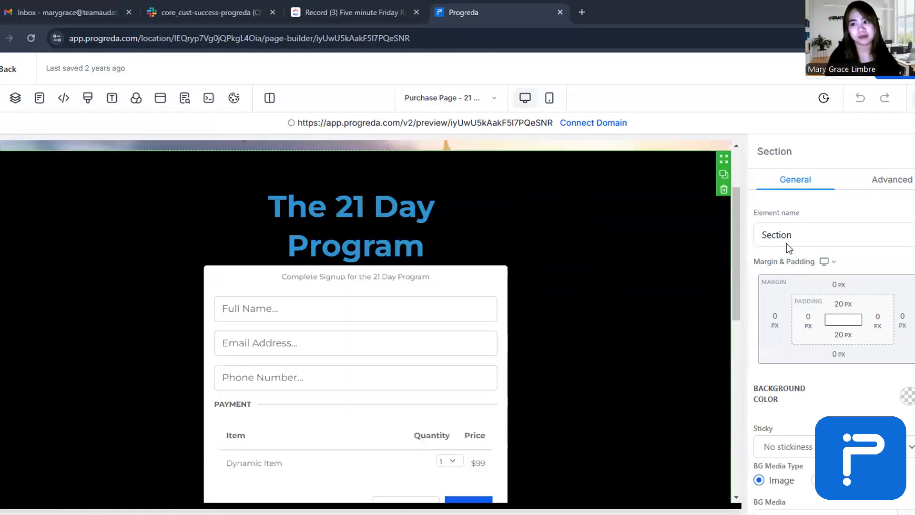
scroll(565, 233, "down", 6)
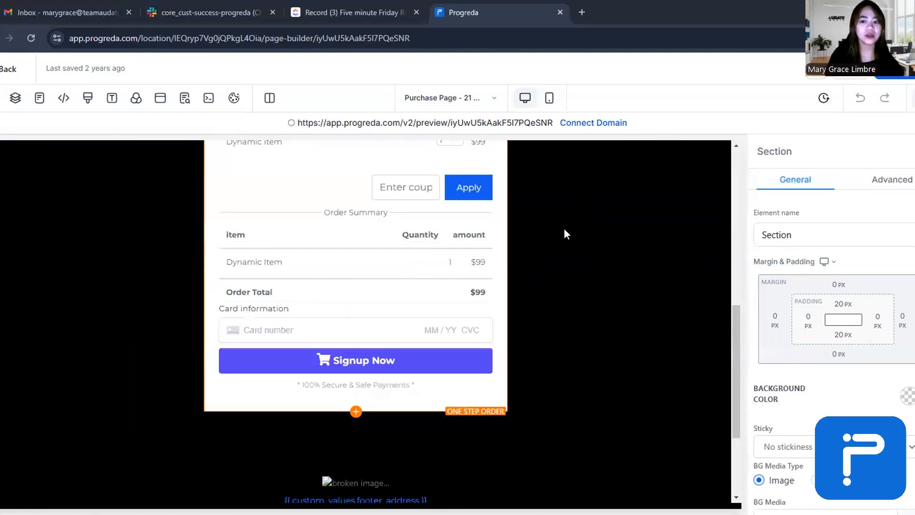